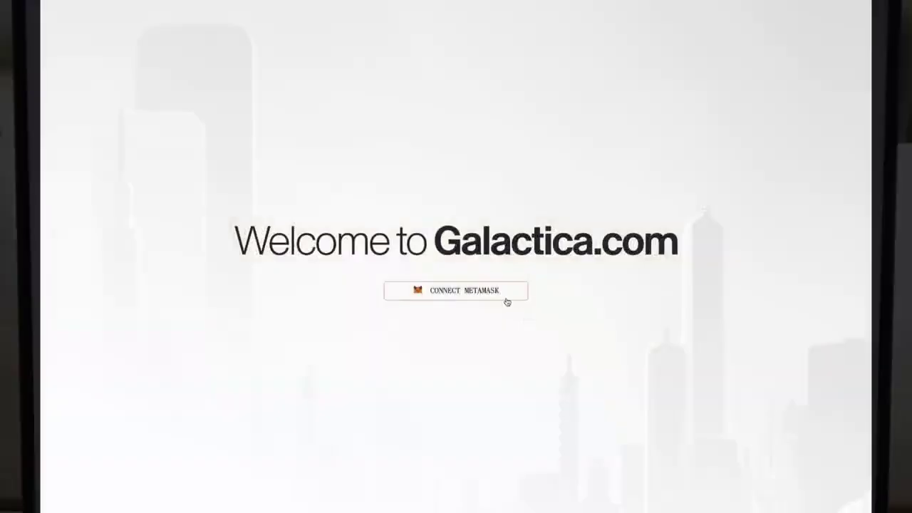
Step: Connect the MetaMask wallet account to Galactica.com
{"action": "left_click", "coordinate": [506, 299]}
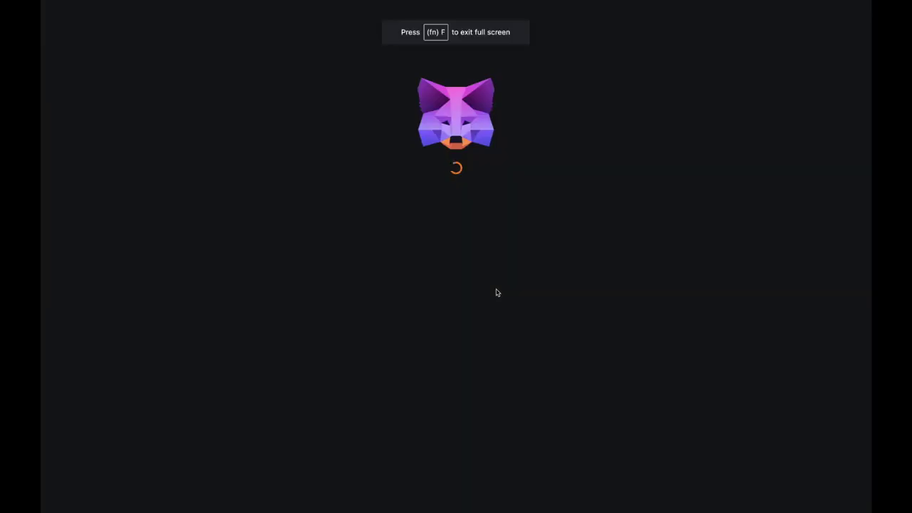
{"action": "left_click", "coordinate": [603, 501]}
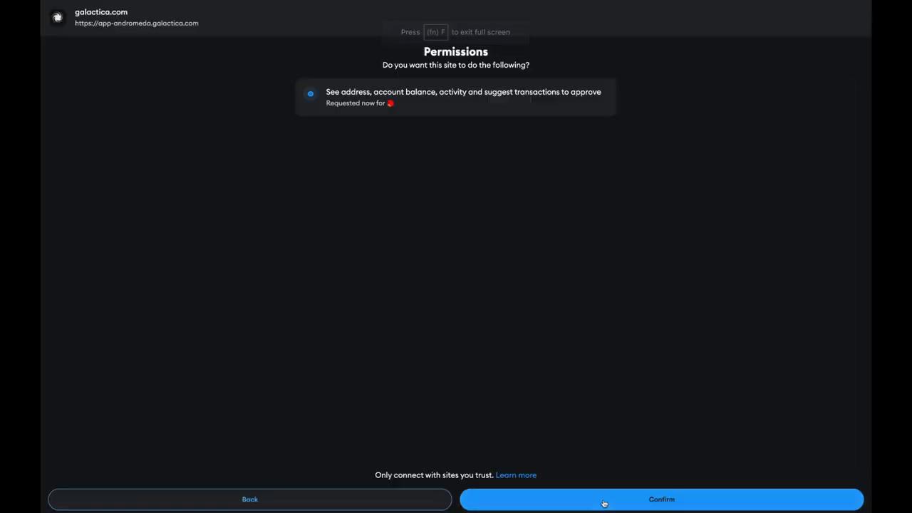
{"action": "left_click", "coordinate": [604, 501]}
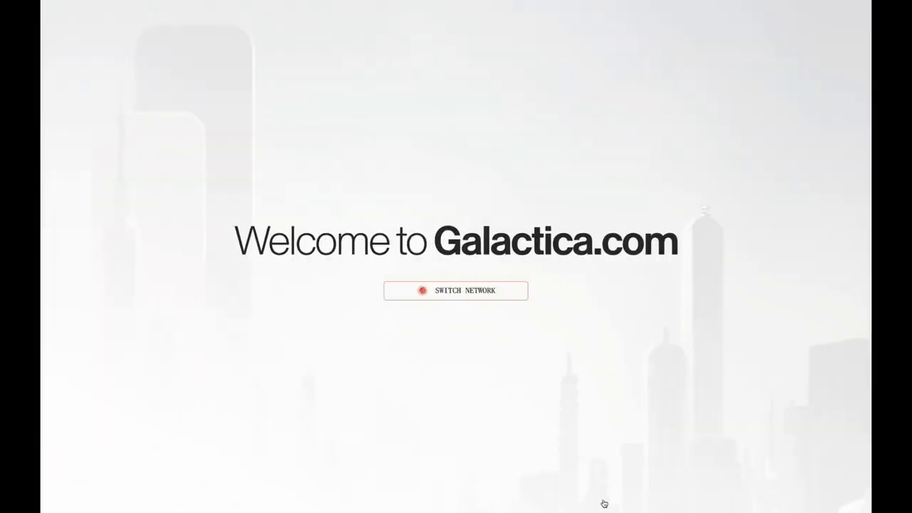
Step: Add the Galactica-Andromeda network to MetaMask and switch to it
{"action": "left_click", "coordinate": [460, 293]}
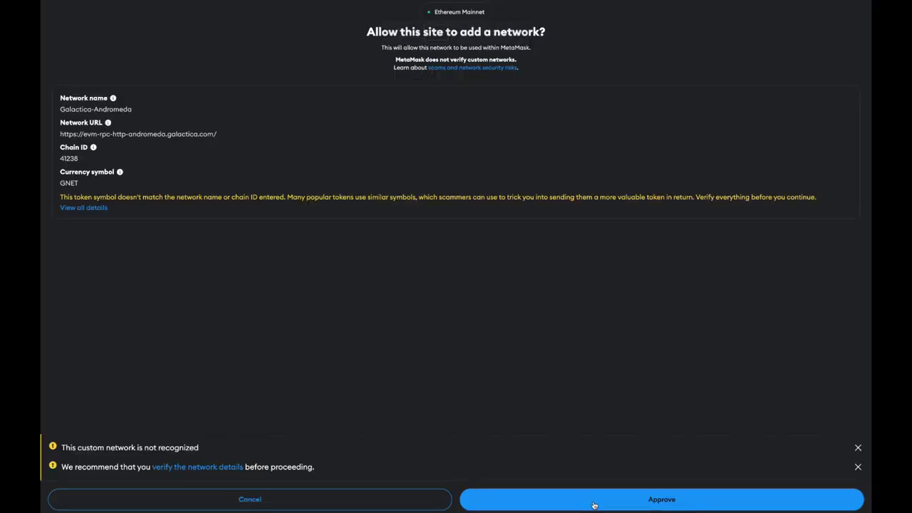
{"action": "left_click", "coordinate": [594, 503]}
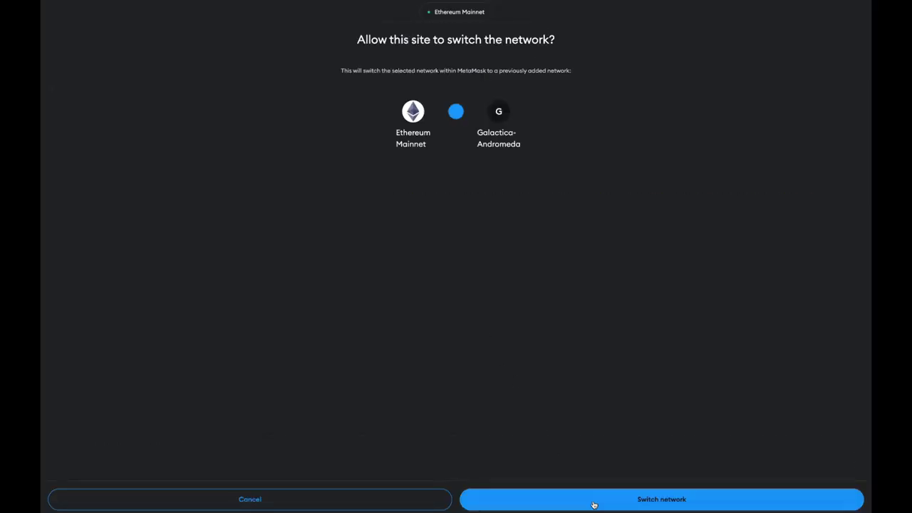
{"action": "left_click", "coordinate": [594, 503]}
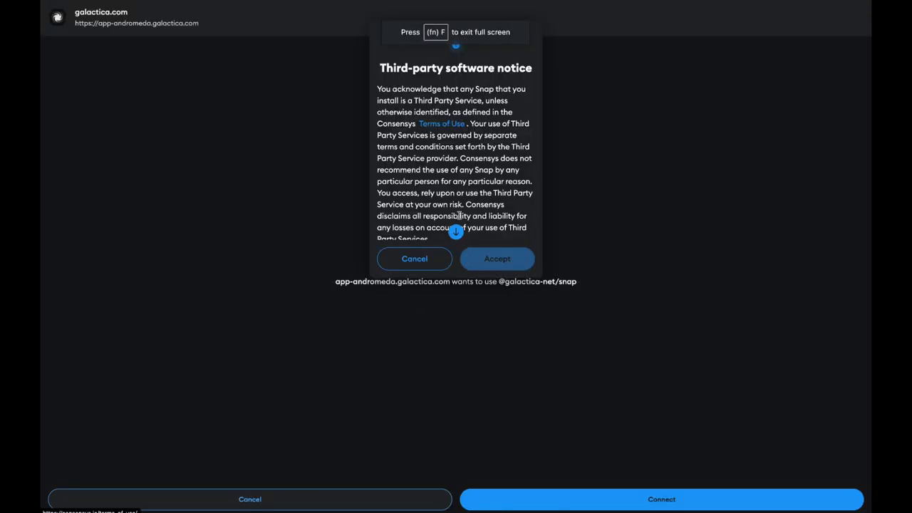
{"action": "scroll", "coordinate": [459, 215], "scroll_direction": "down", "scroll_amount": 2}
{"action": "scroll", "coordinate": [459, 218], "scroll_direction": "down", "scroll_amount": 1}
{"action": "scroll", "coordinate": [459, 219], "scroll_direction": "down", "scroll_amount": 2}
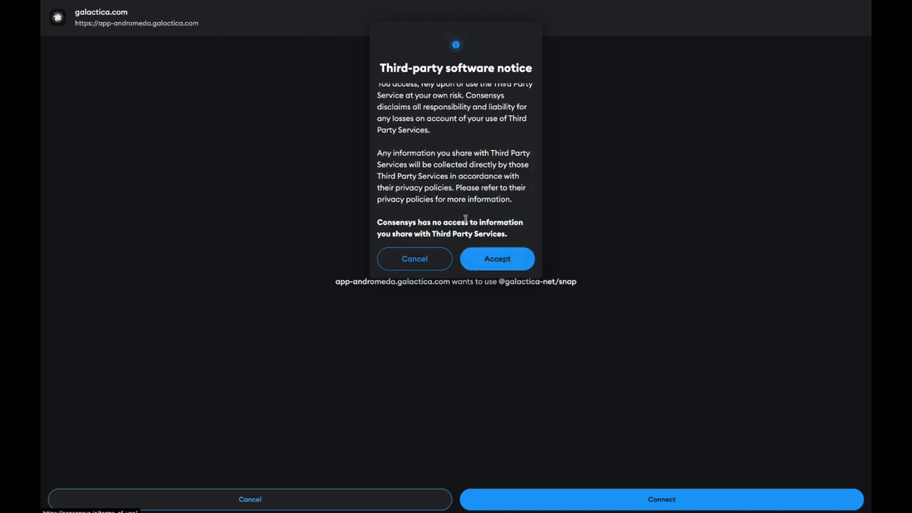
Step: Accept the third-party notice, connect the Galactica ZK Vault snap and allow zkCertificate listing
{"action": "left_click", "coordinate": [503, 262]}
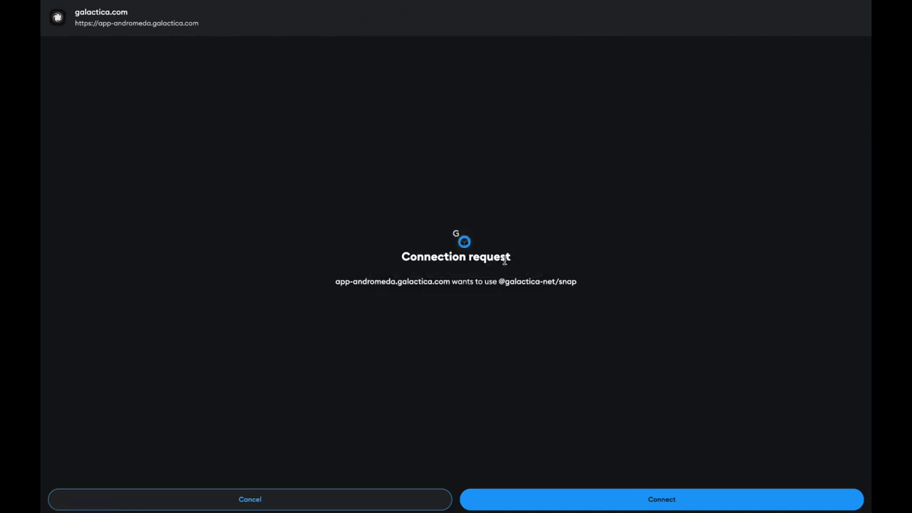
{"action": "left_click", "coordinate": [614, 499]}
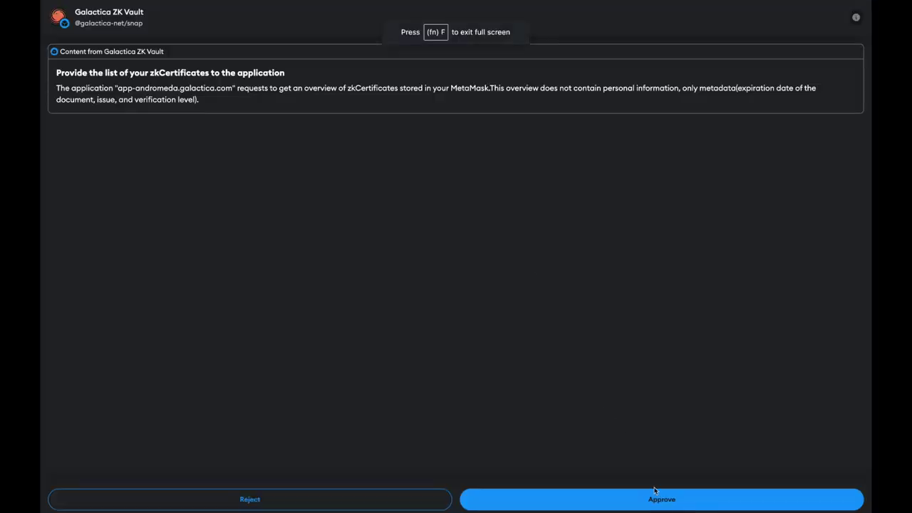
{"action": "left_click", "coordinate": [657, 499]}
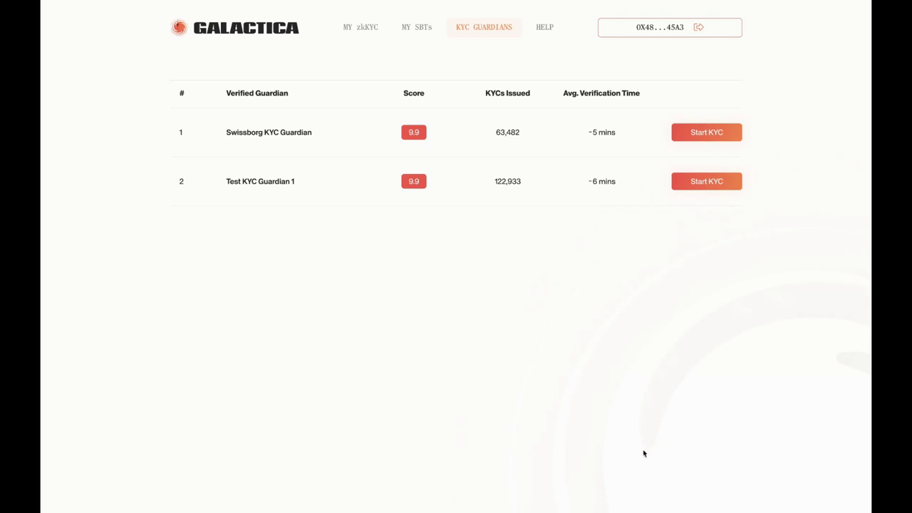
Step: Generate the Swissborg KYC Guardian commitment hash and approve the holder commitment in MetaMask
{"action": "left_click", "coordinate": [695, 134]}
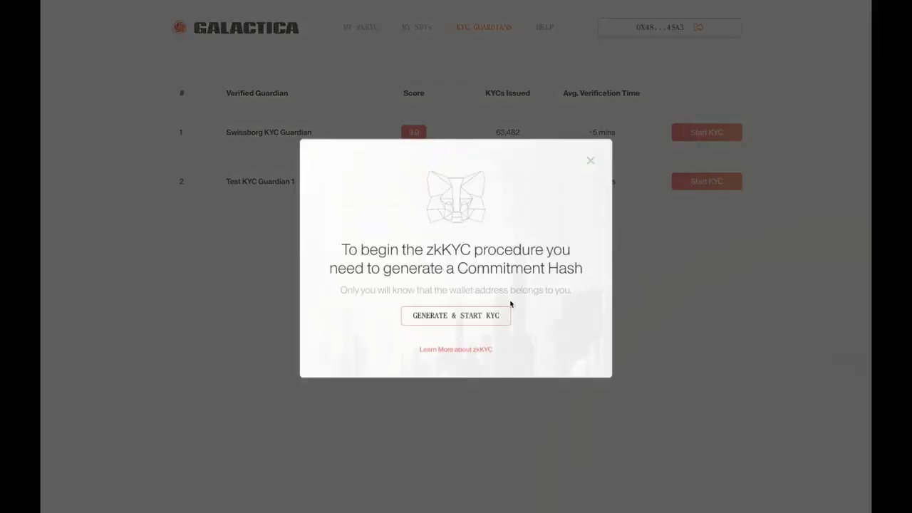
{"action": "left_click", "coordinate": [482, 318]}
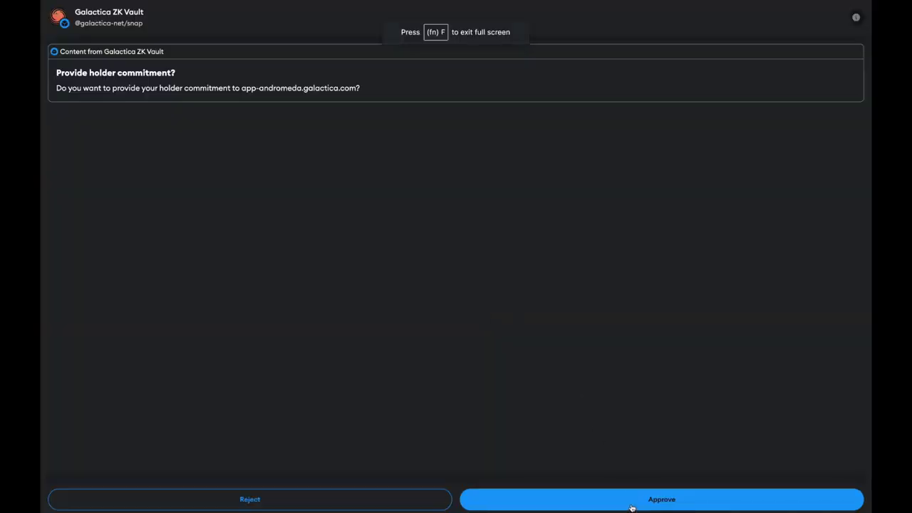
{"action": "left_click", "coordinate": [631, 501]}
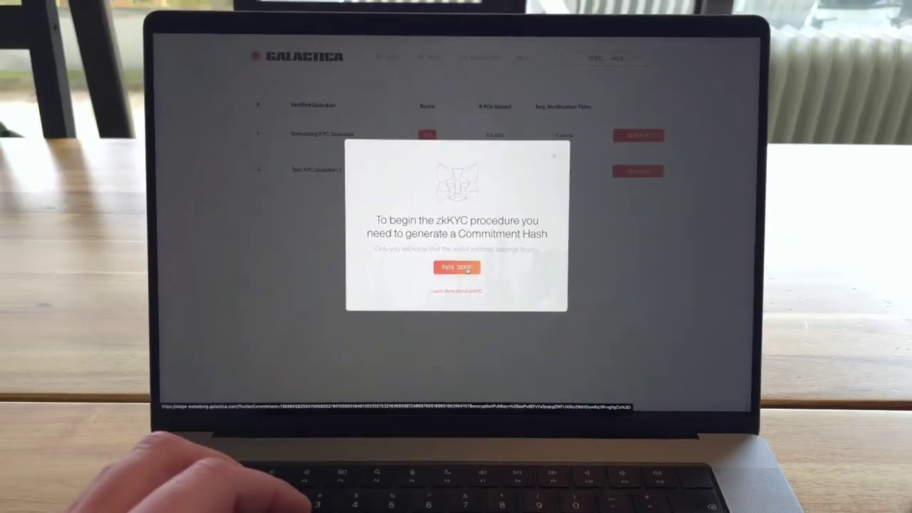
Step: Generate the SwissBorg zkKYC certificate and upload the downloaded file to Galactica's My zkKYC page
{"action": "left_click", "coordinate": [468, 292]}
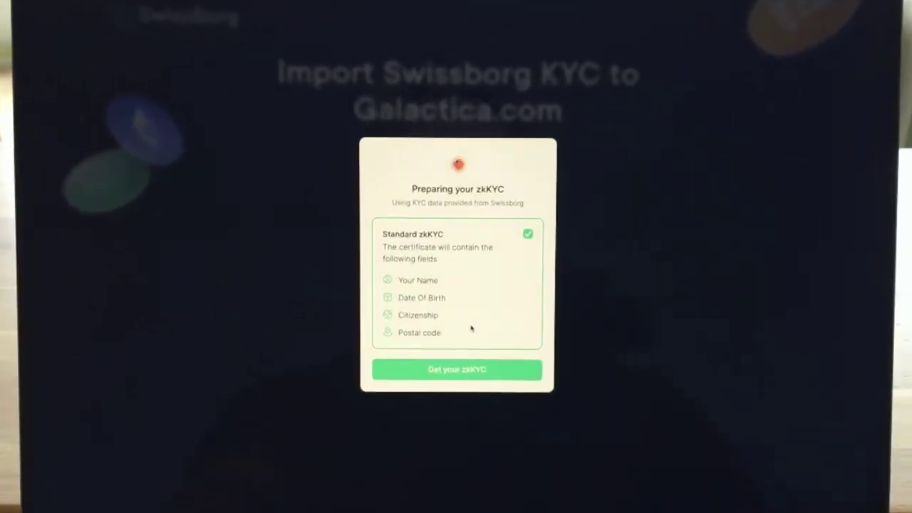
{"action": "left_click", "coordinate": [478, 367]}
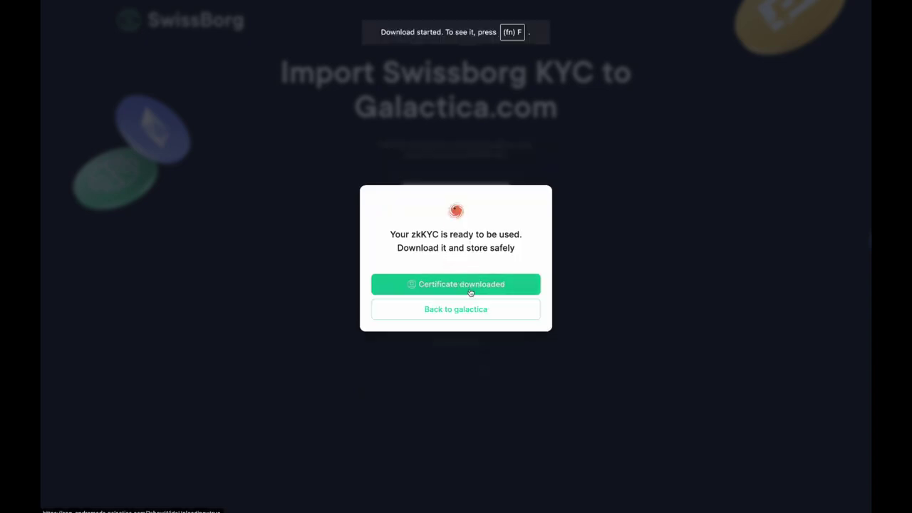
{"action": "left_click", "coordinate": [474, 311]}
{"action": "left_click", "coordinate": [300, 226]}
{"action": "left_click", "coordinate": [620, 352]}
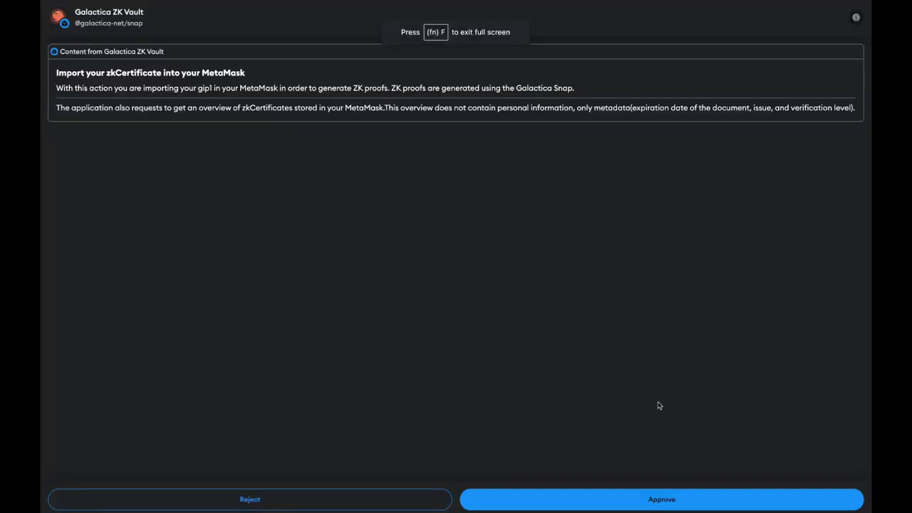
Step: Generate the zkProof for the Level 0 certificate, approve disclosure and confirm the transaction
{"action": "left_click", "coordinate": [704, 496]}
{"action": "left_click", "coordinate": [668, 183]}
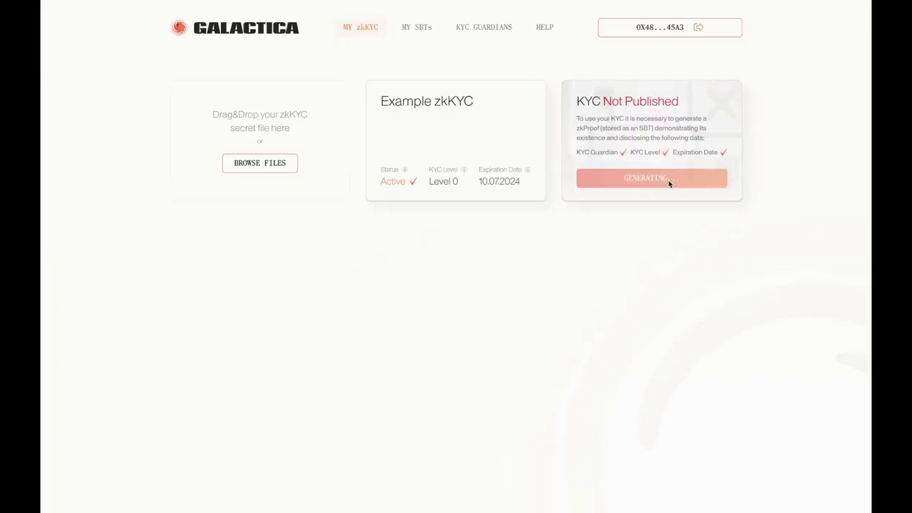
{"action": "left_click", "coordinate": [642, 186]}
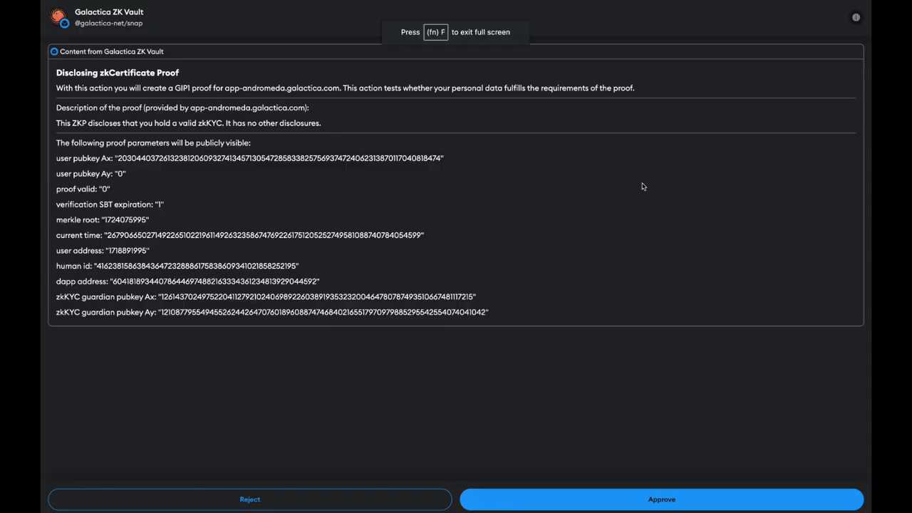
{"action": "left_click", "coordinate": [662, 498]}
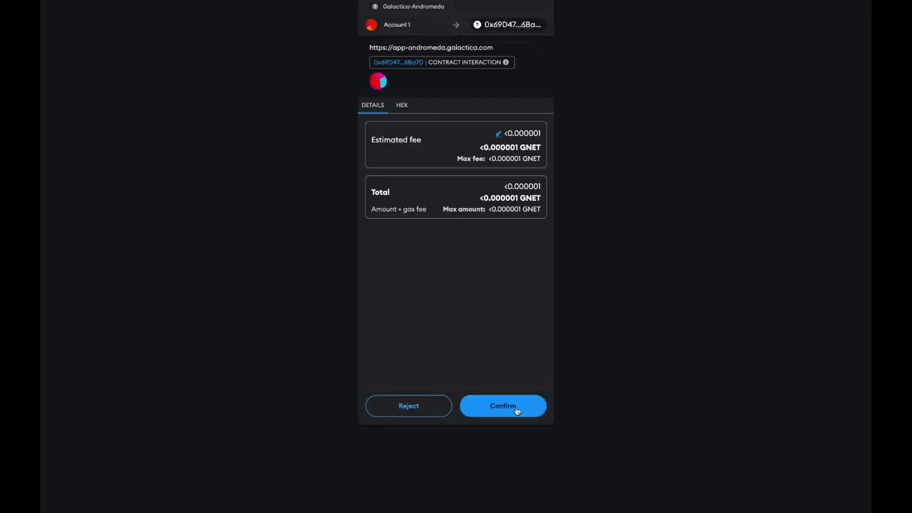
{"action": "left_click", "coordinate": [516, 410]}
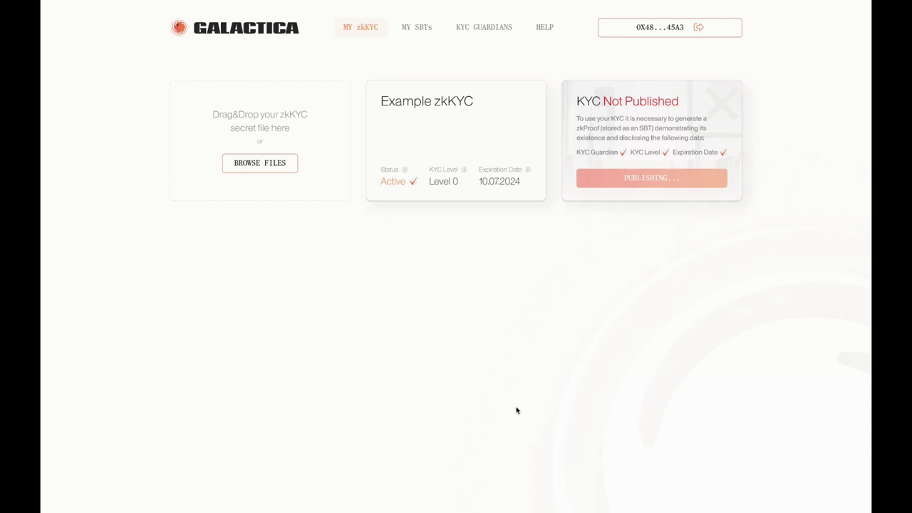